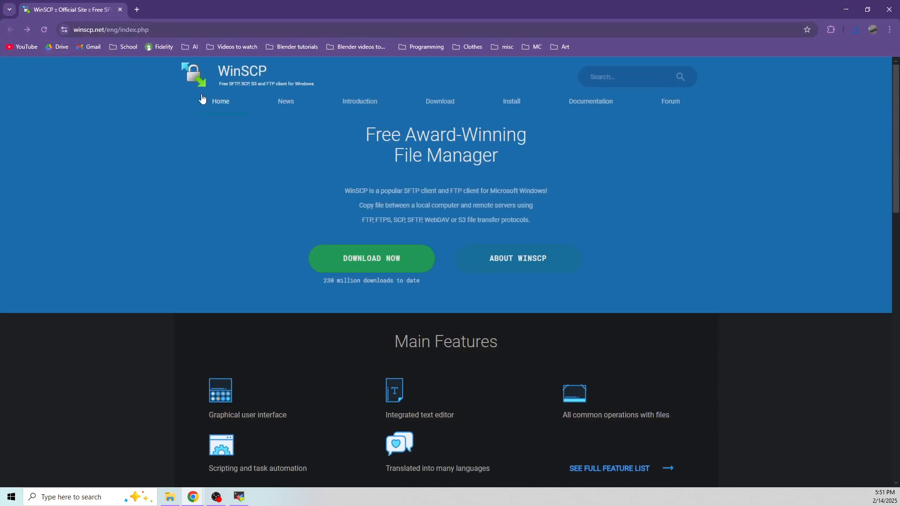
# Download the WinSCP 6.3.6 installer from winscp.net and confirm the download finished
pyautogui.click(353, 261)
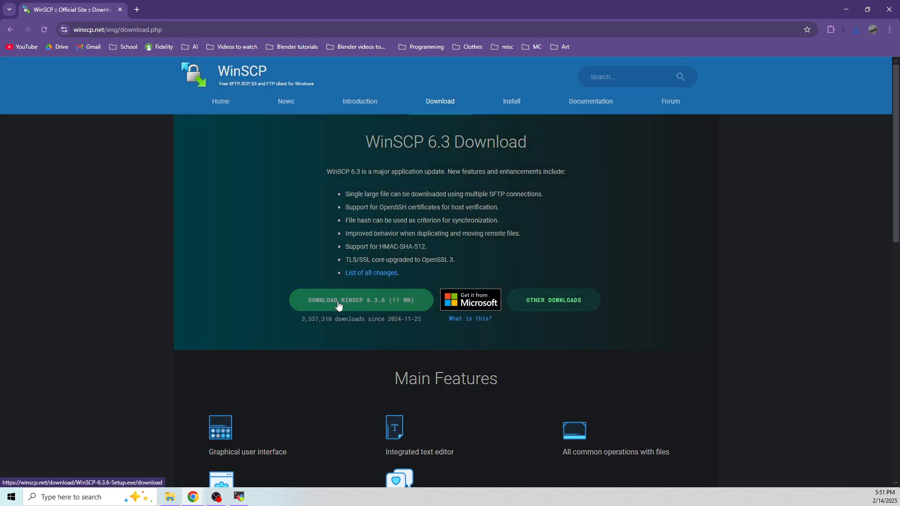
pyautogui.click(341, 304)
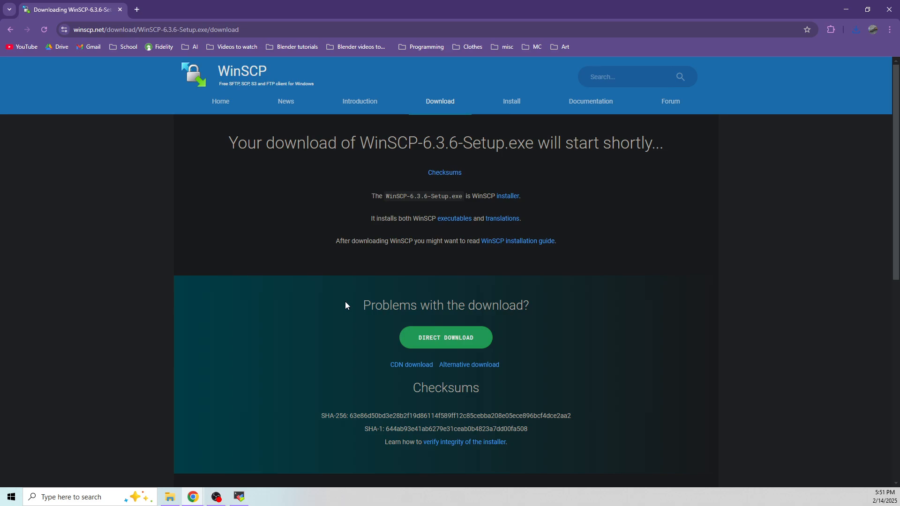
pyautogui.click(854, 33)
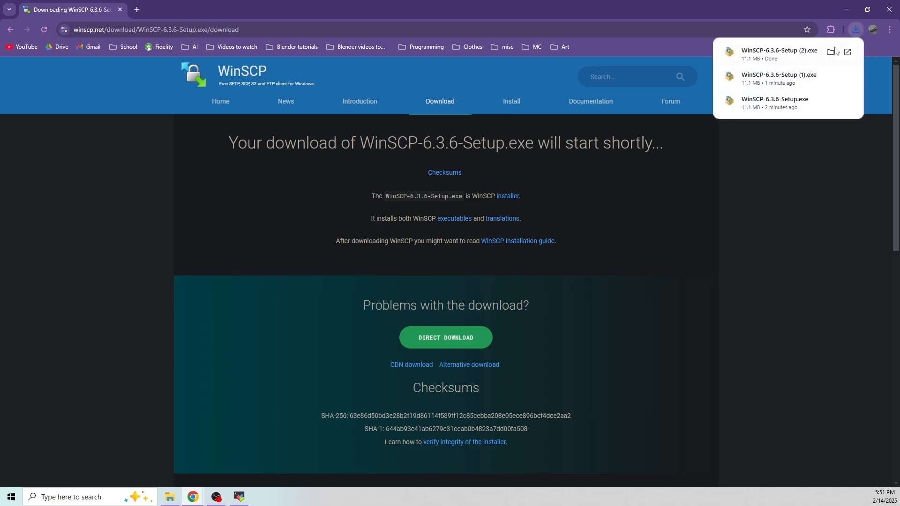
pyautogui.click(841, 8)
# Launch WinSCP-6.3.6-Setup.exe and accept the licence agreement
pyautogui.click(167, 68)
pyautogui.doubleClick(167, 68)
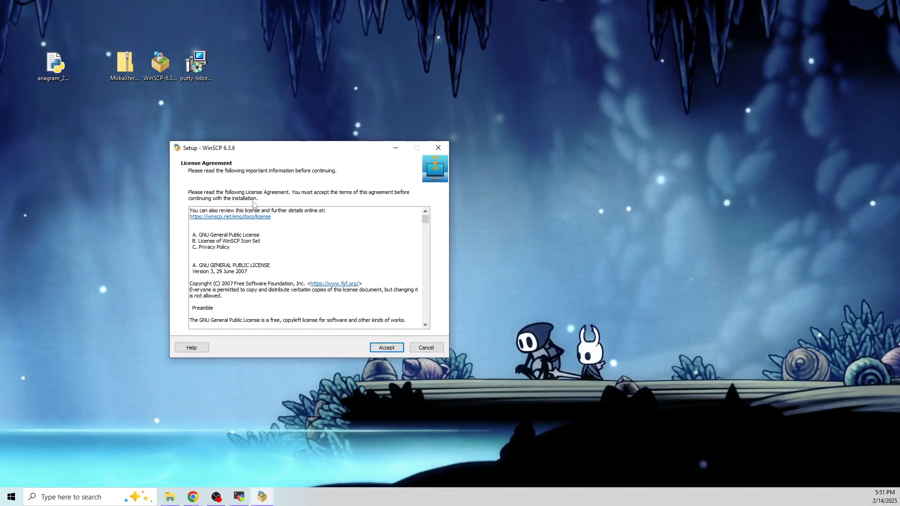
pyautogui.click(387, 348)
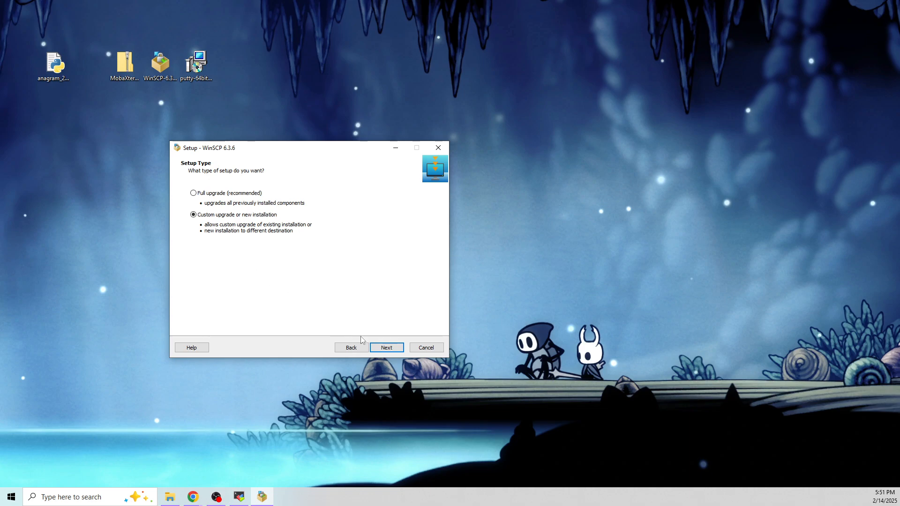
# Continue the custom installation with the Commander interface style, then exit setup at Ready to Install
pyautogui.click(383, 351)
pyautogui.click(384, 350)
pyautogui.click(384, 351)
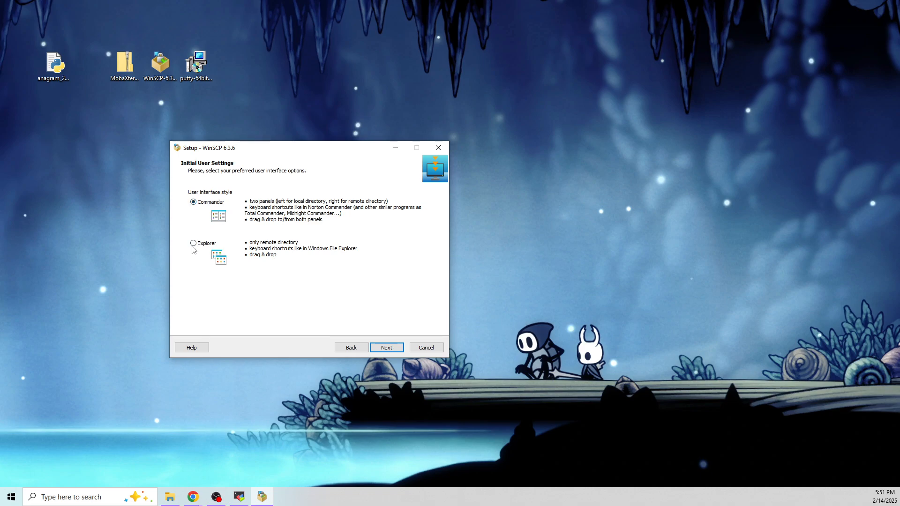
pyautogui.click(193, 202)
pyautogui.click(393, 349)
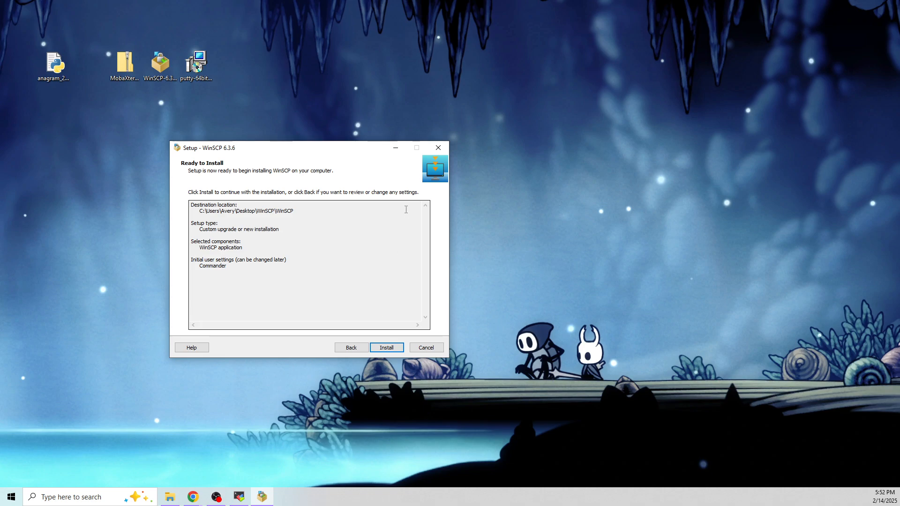
pyautogui.click(439, 147)
pyautogui.click(483, 296)
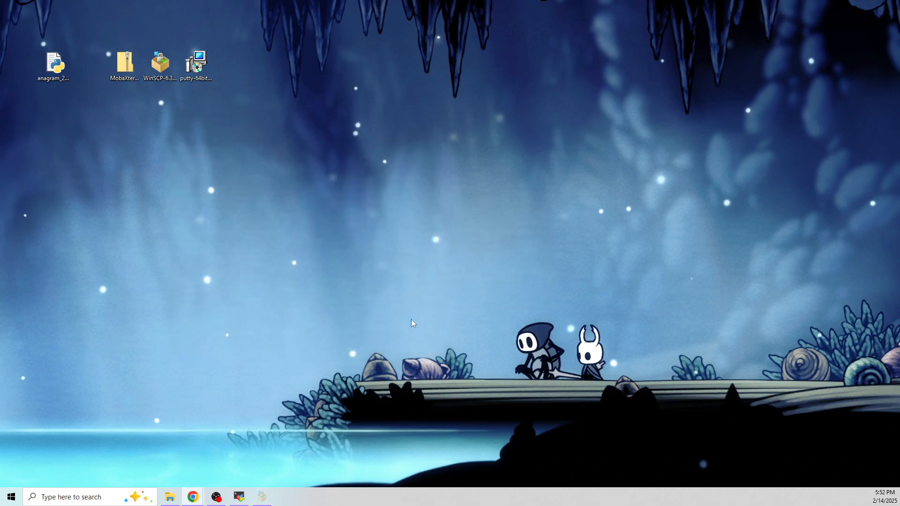
# Launch WinSCP.exe from the WinSCP program folder on the Desktop
pyautogui.click(179, 498)
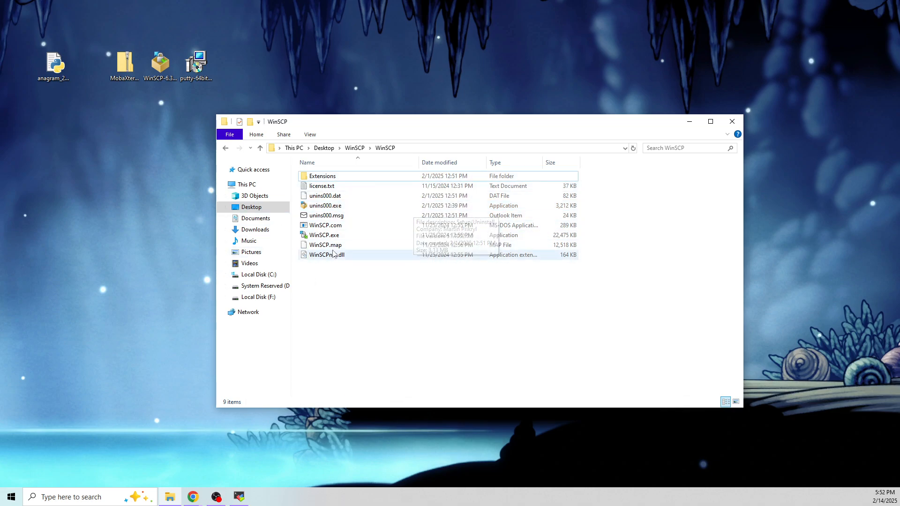
pyautogui.click(325, 237)
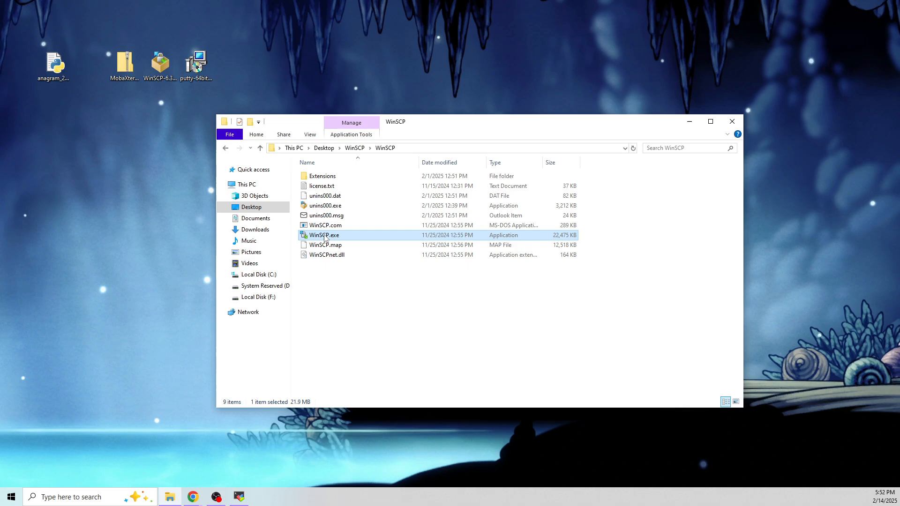
pyautogui.doubleClick(325, 237)
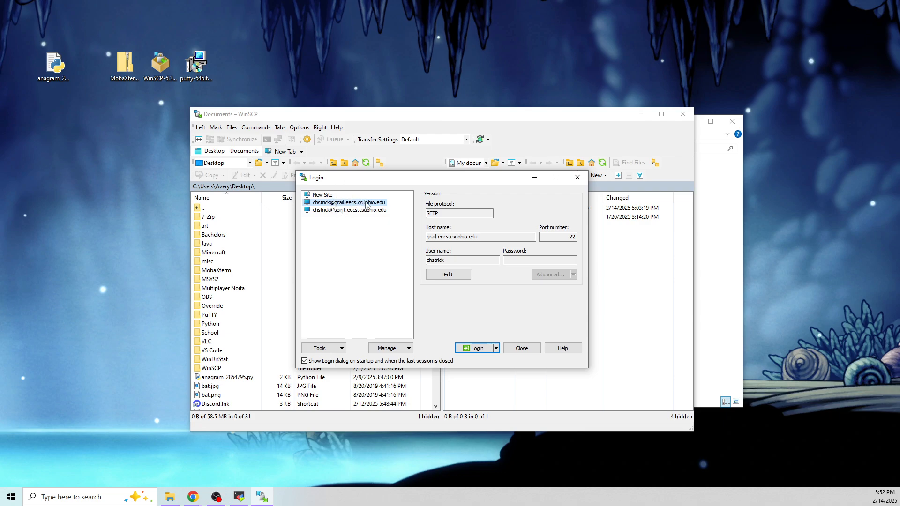
# Check the saved grail site's host, then begin a blank New Site entry using SFTP
pyautogui.moveTo(367, 206)
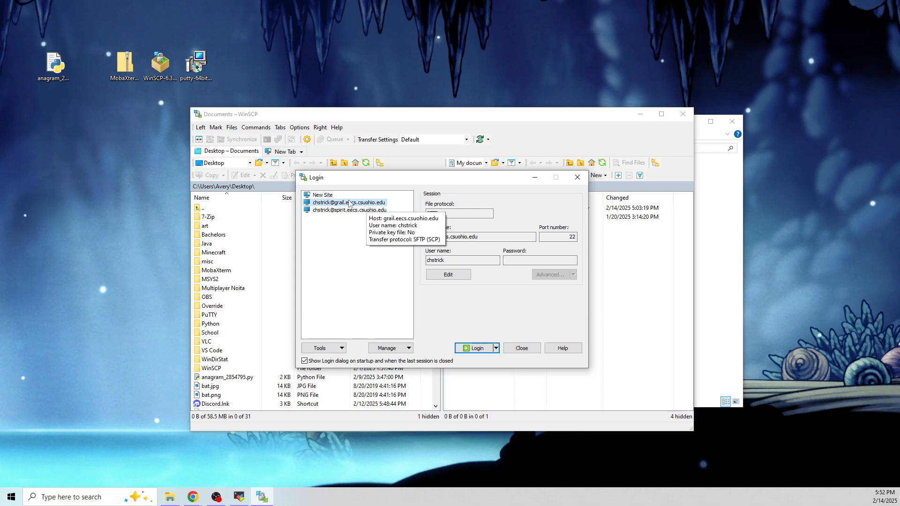
pyautogui.click(438, 236)
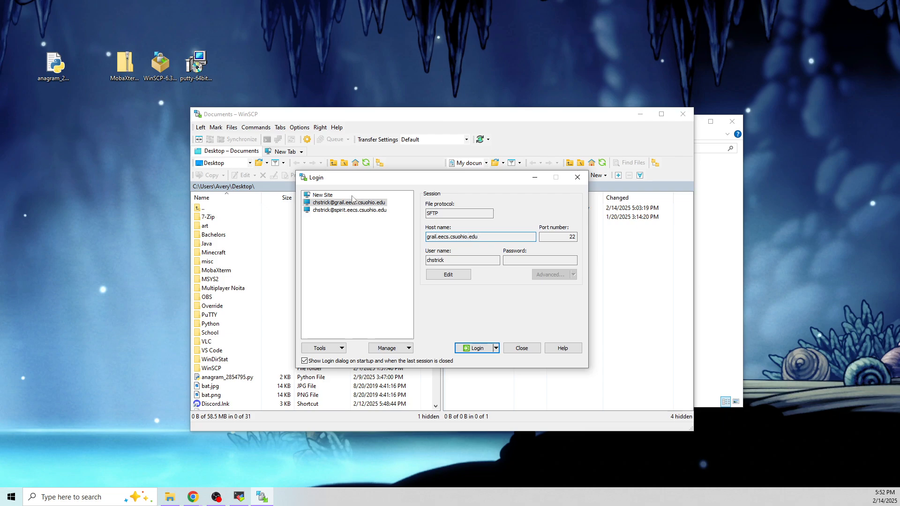
pyautogui.click(324, 195)
# Enter grail.eecs.csuohio.edu as the new site's host name, fixing typos along the way
pyautogui.click(431, 239)
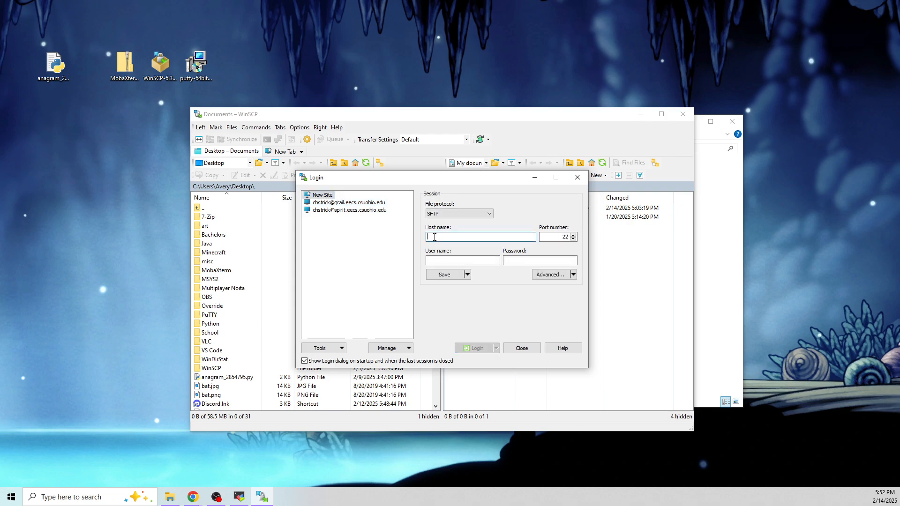
pyautogui.write('grail.,e')
pyautogui.press('BackSpace')
pyautogui.press('BackSpace')
pyautogui.write('ee')
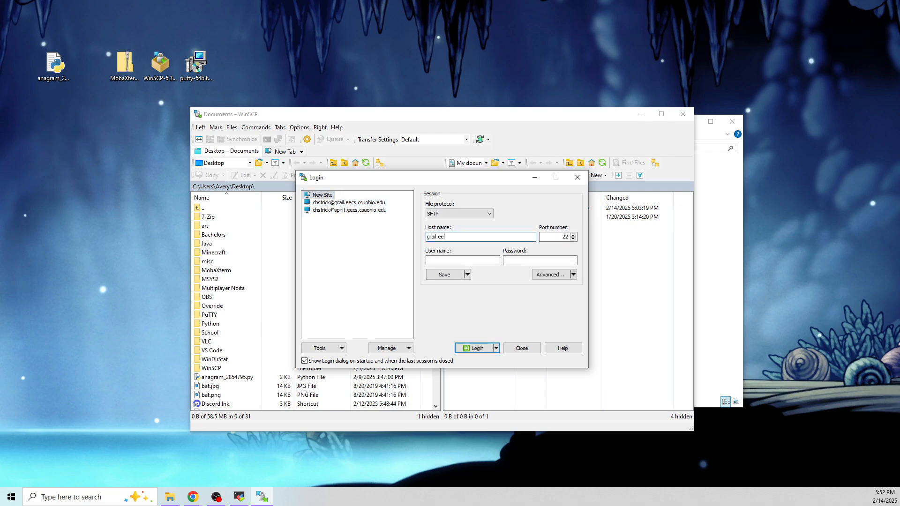
pyautogui.write('cs.csuohio.edu')
pyautogui.doubleClick(431, 237)
pyautogui.write('spirit')
pyautogui.press('BackSpace')
pyautogui.press('BackSpace')
pyautogui.press('BackSpace')
pyautogui.press('BackSpace')
pyautogui.press('BackSpace')
pyautogui.press('BackSpace')
pyautogui.write('grail')
pyautogui.click(466, 258)
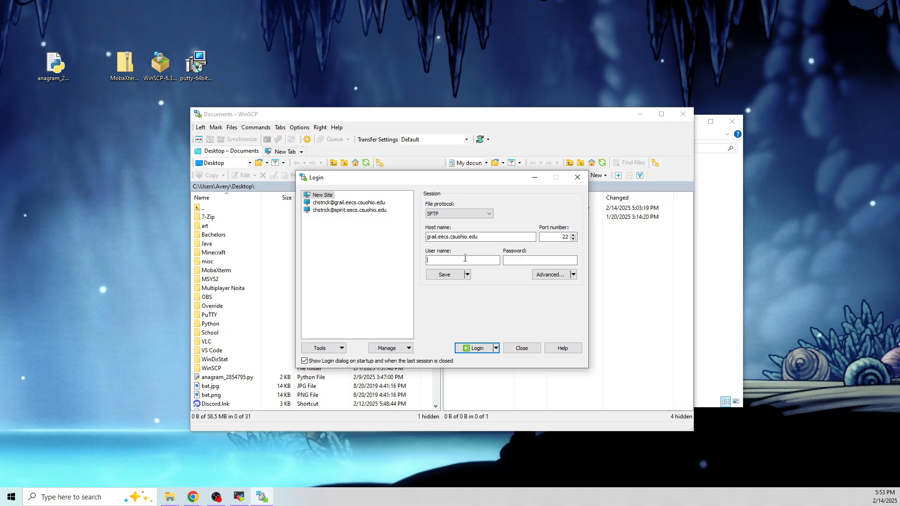
# Enter the account's user name and password and log in to grail.eecs.csuohio.edu
pyautogui.moveTo(434, 261); pyautogui.dragTo(435, 264)
pyautogui.click(460, 262)
pyautogui.click(517, 261)
pyautogui.write('********')
pyautogui.click(475, 348)
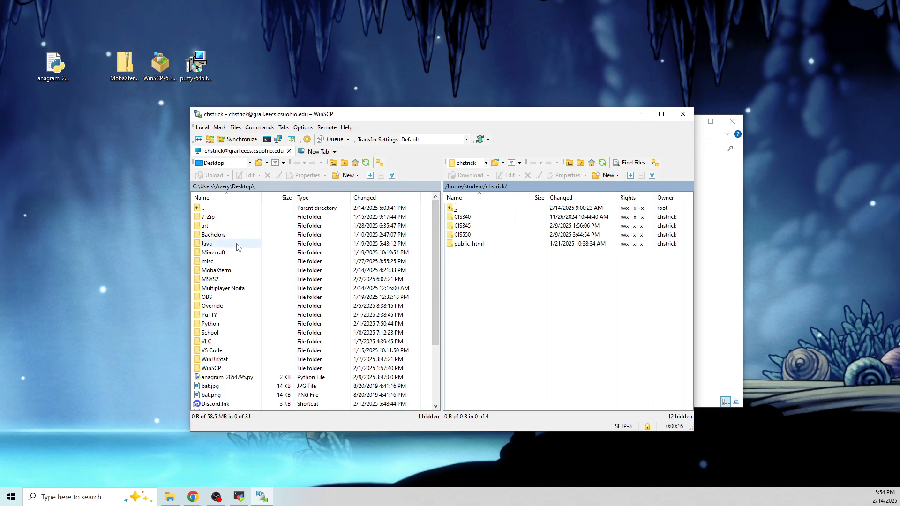
# Drag anagram_2854795.py from the local Desktop into the remote home folder and select it
pyautogui.click(58, 71)
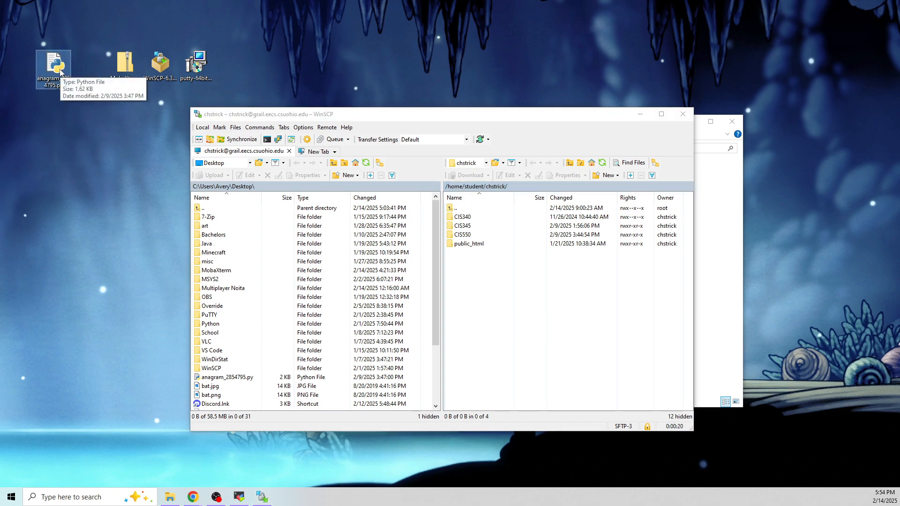
pyautogui.moveTo(55, 70); pyautogui.dragTo(504, 325)
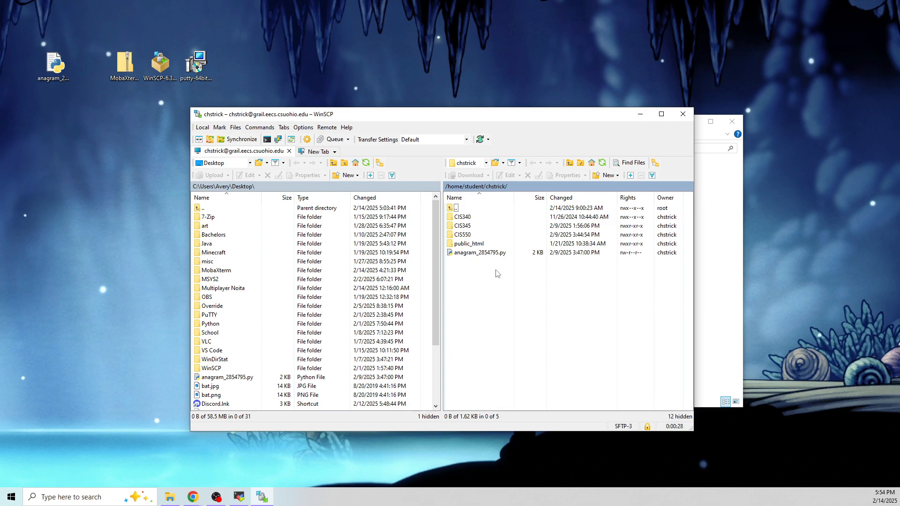
pyautogui.click(54, 68)
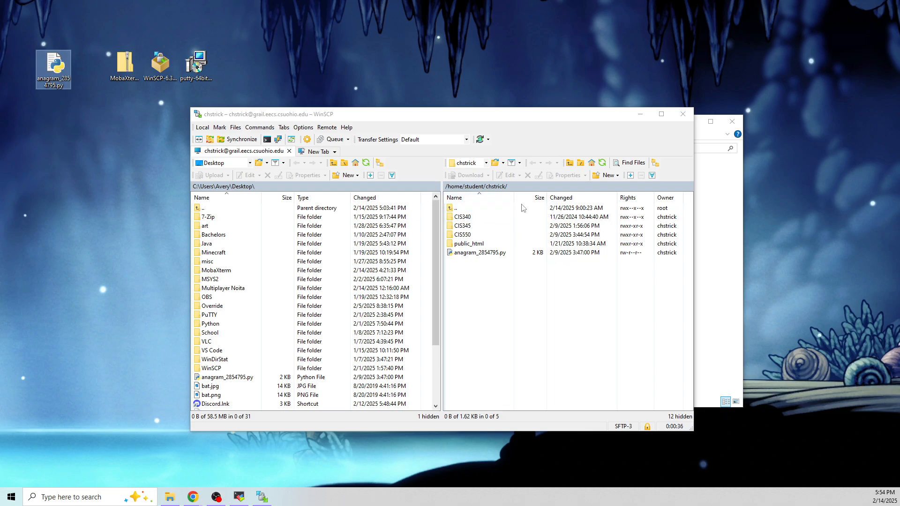
pyautogui.click(499, 288)
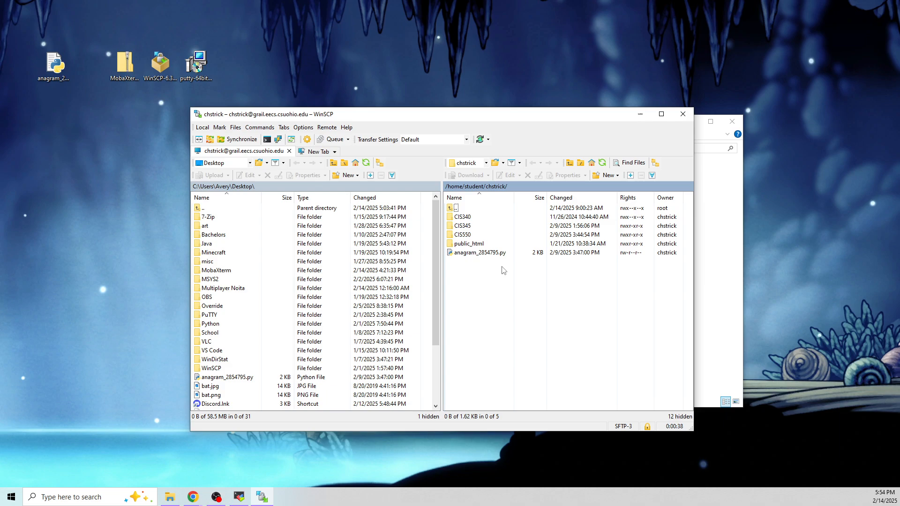
pyautogui.click(482, 255)
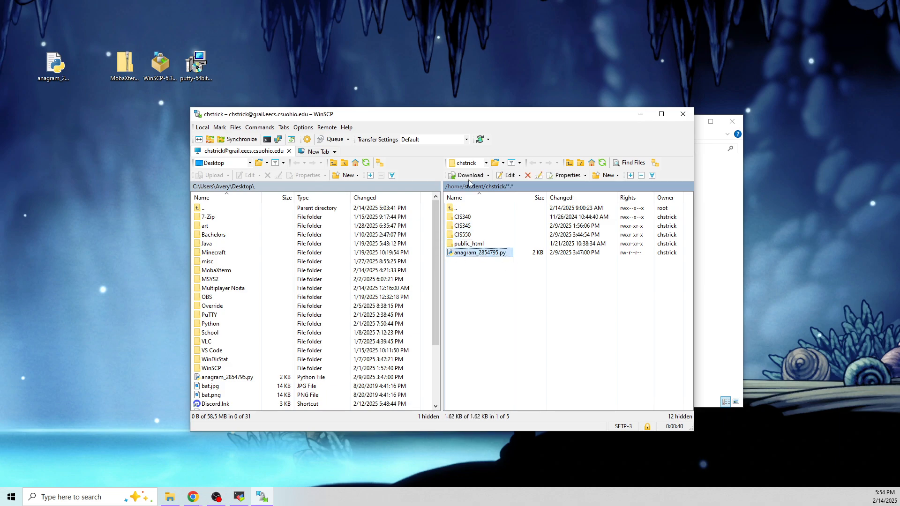
# Open the WinSCP Console through a separate shell session in the remote home directory
pyautogui.click(266, 139)
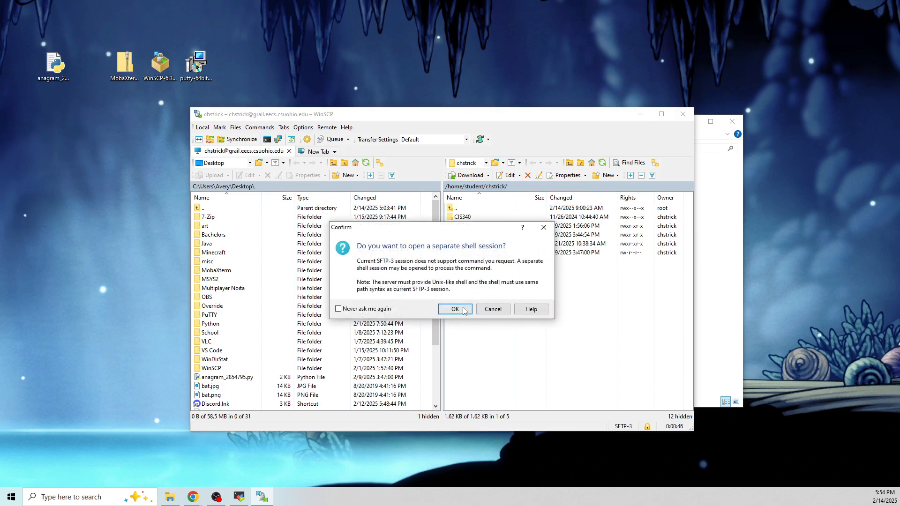
pyautogui.click(464, 311)
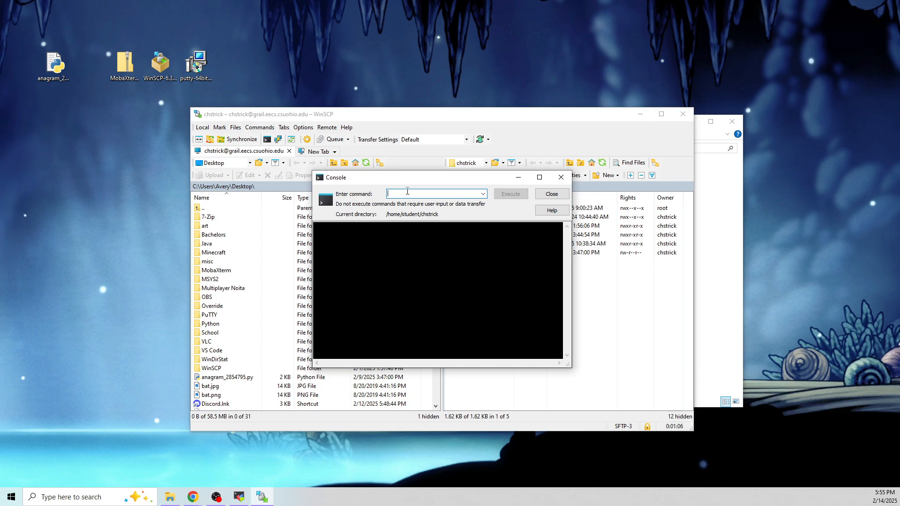
# Run turnin -c cis390x -p hwprog1 anagram_2854795.py and review the grading confirmation
pyautogui.write('turnin -c ')
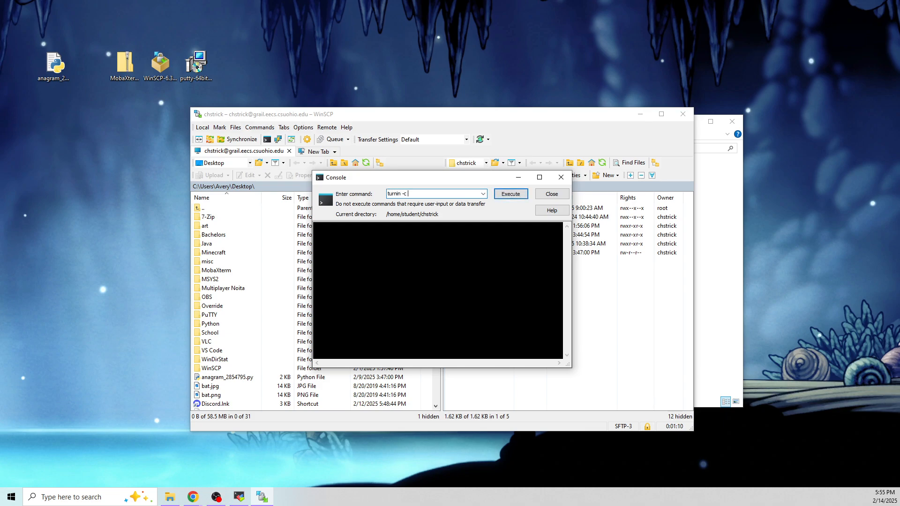
pyautogui.write('cis490')
pyautogui.press('BackSpace')
pyautogui.press('BackSpace')
pyautogui.write('0x -p hwprog1 anagram_2854795.py')
pyautogui.click(511, 194)
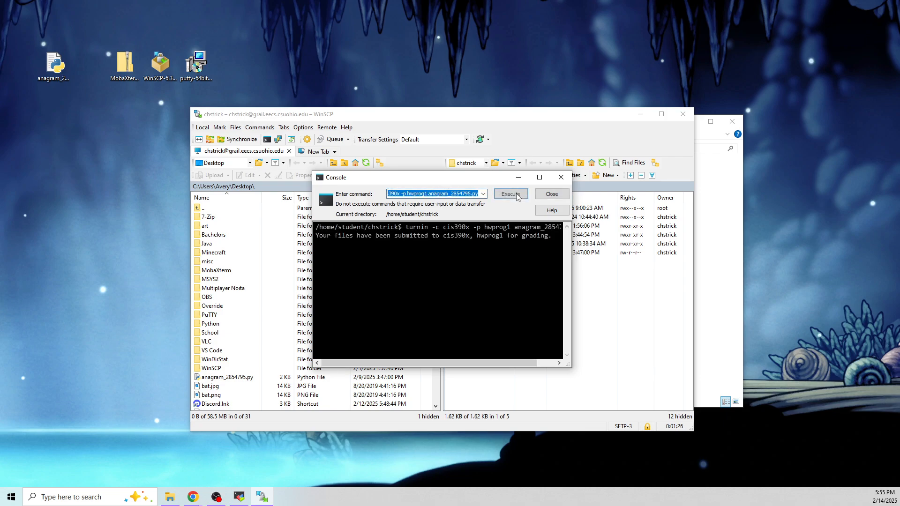
pyautogui.moveTo(314, 236); pyautogui.dragTo(553, 238)
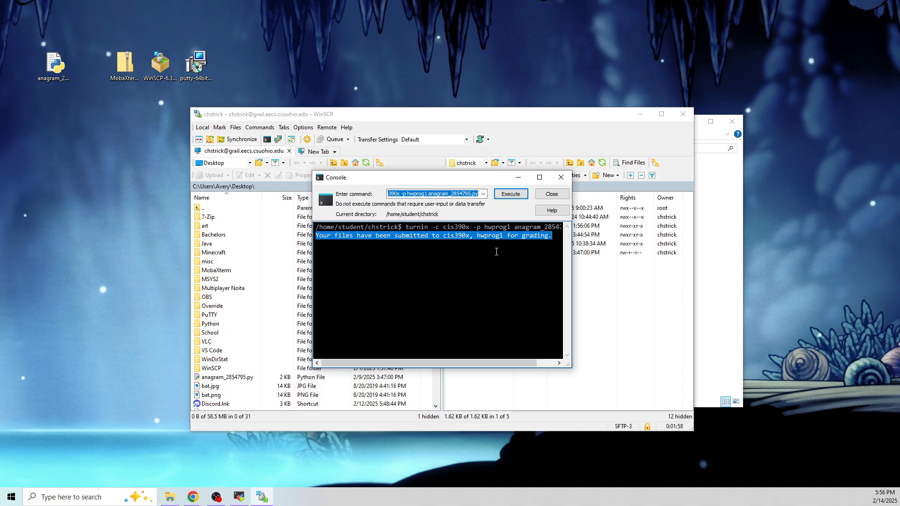
pyautogui.click(104, 441)
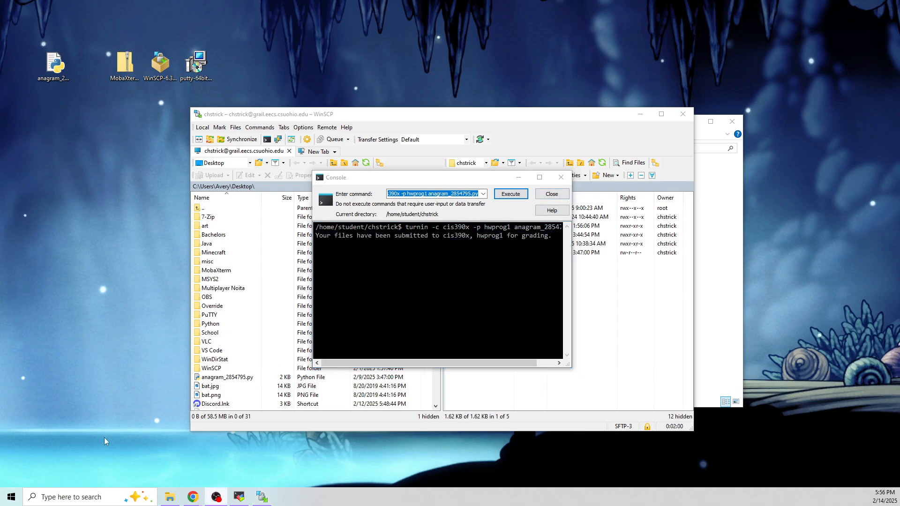